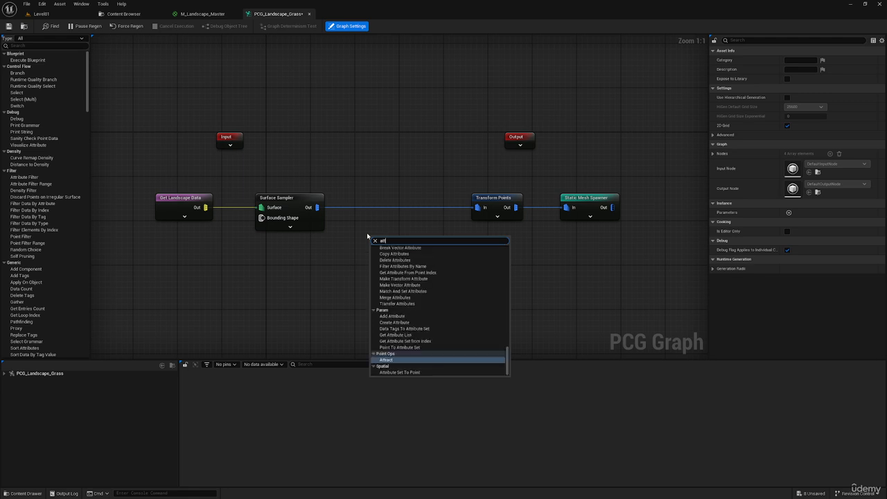
Add an Attribute Filter node and wire its input and Inside Filter output between the Surface Sampler and Transform Points nodes.
type("bute")
key("Return")
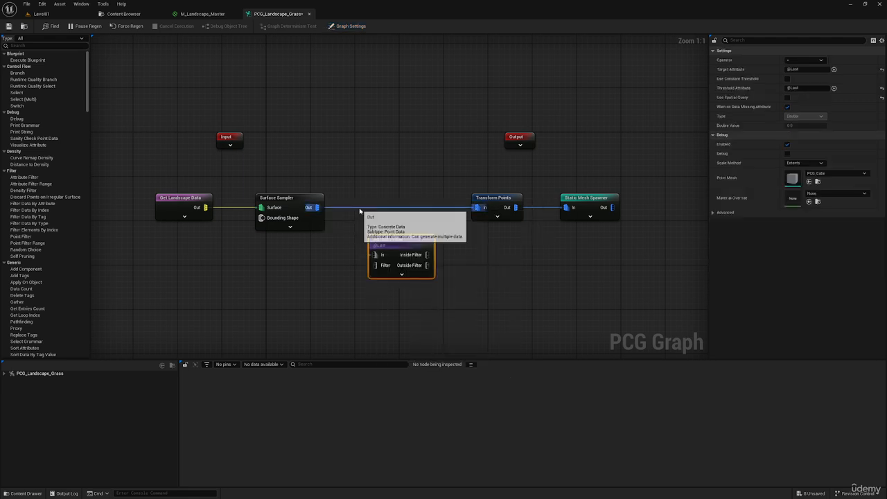
left_click(328, 209)
left_click_drag(317, 207, 480, 210)
left_click(406, 248)
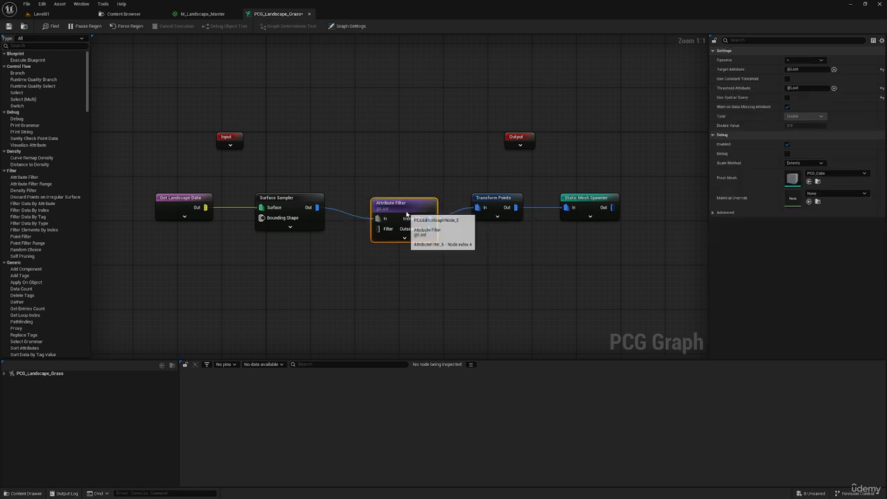
left_click(68, 15)
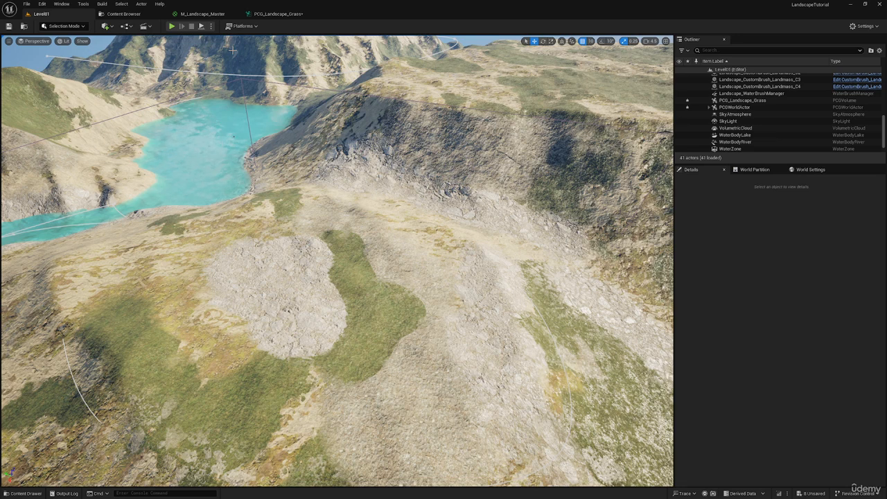
left_click(280, 14)
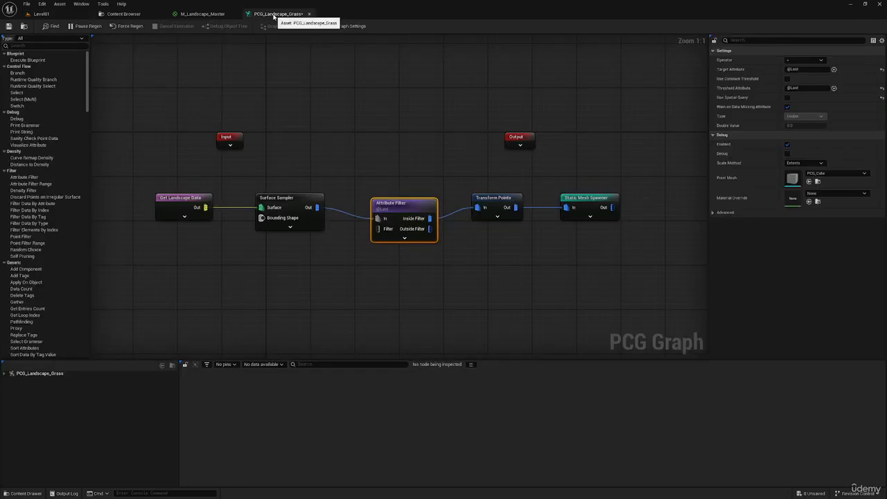
left_click_drag(404, 206, 393, 208)
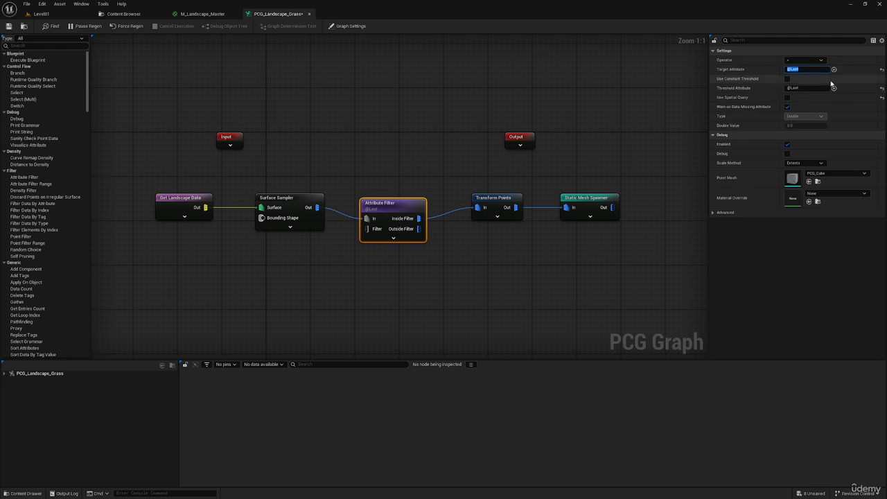
Examine the Layer 2 Material node in M_Landscape_Master and the painted landscape around the PCG volume in Level01.
left_click(194, 14)
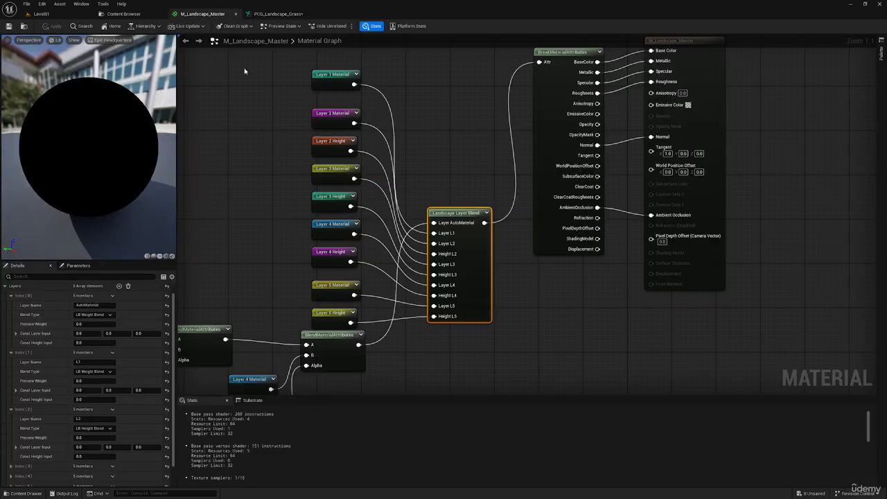
left_click(344, 112)
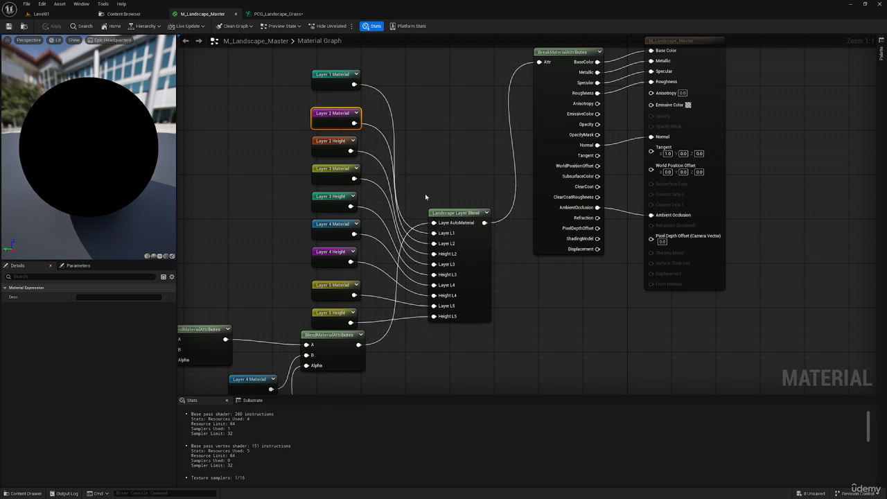
left_click(68, 15)
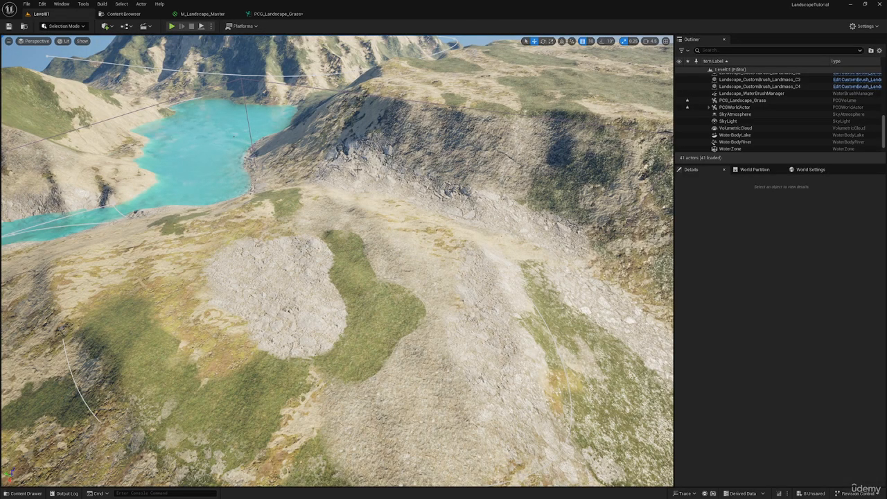
key("w")
right_click_drag(366, 169, 310, 144)
key("s")
key("w")
key("s")
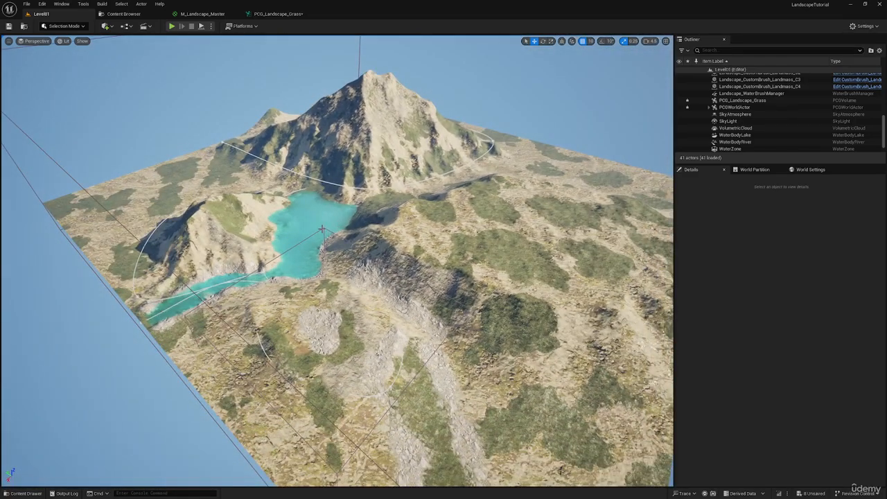
left_click(321, 228)
key("w")
right_click_drag(321, 115, 336, 125)
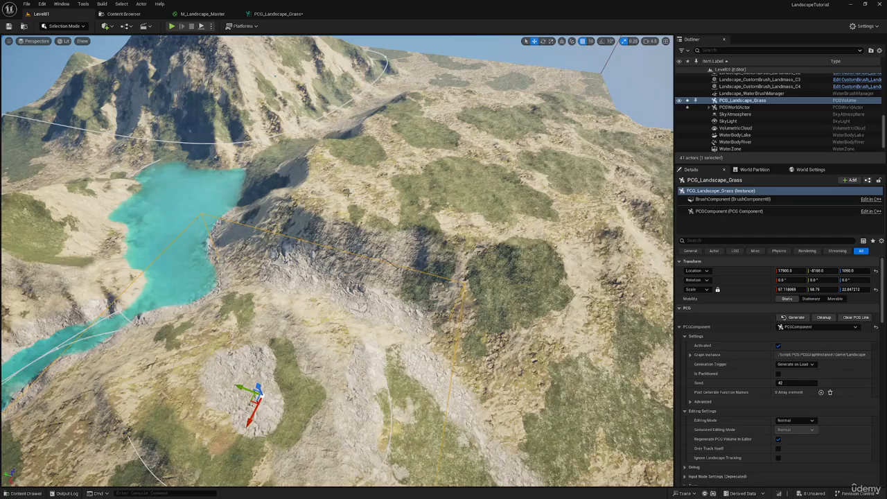
key("s")
key("a")
right_click_drag(346, 193, 470, 307)
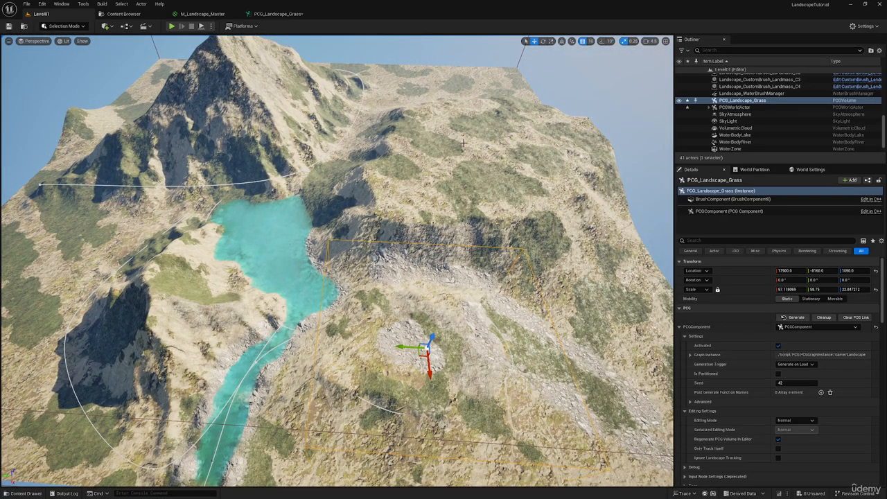
right_click_drag(501, 153, 572, 154)
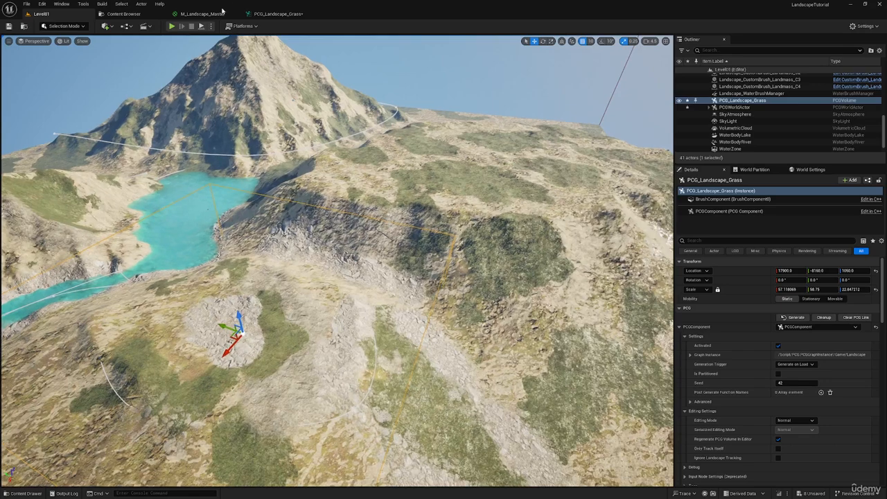
Inspect the Landscape Layer Blend node in M_Landscape_Master, including its layer inputs and layer names.
left_click(208, 14)
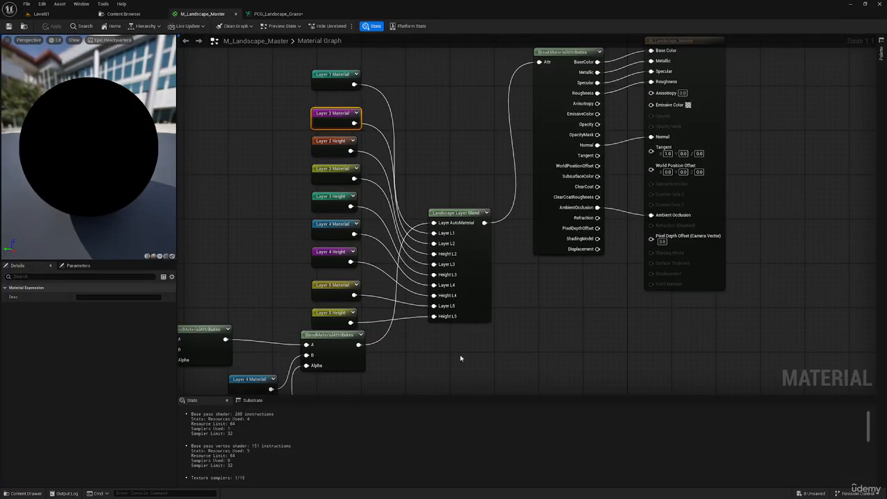
right_click_drag(461, 360, 455, 275)
left_click(469, 192)
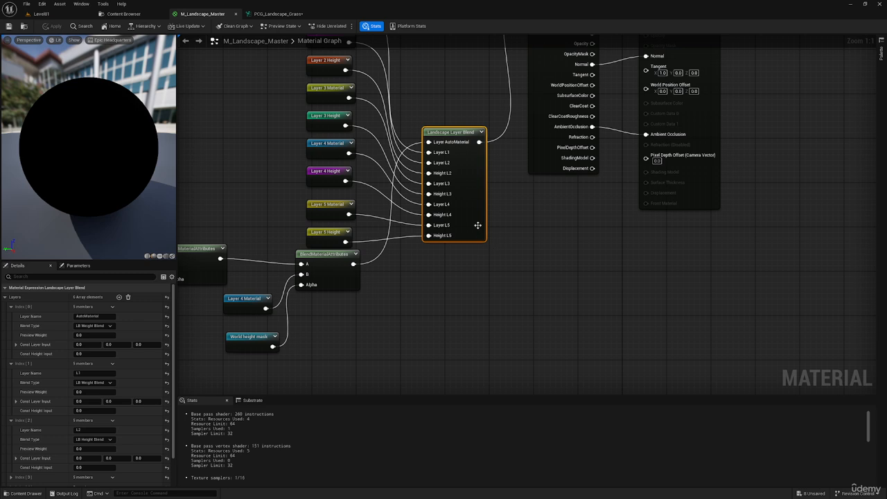
left_click(409, 311)
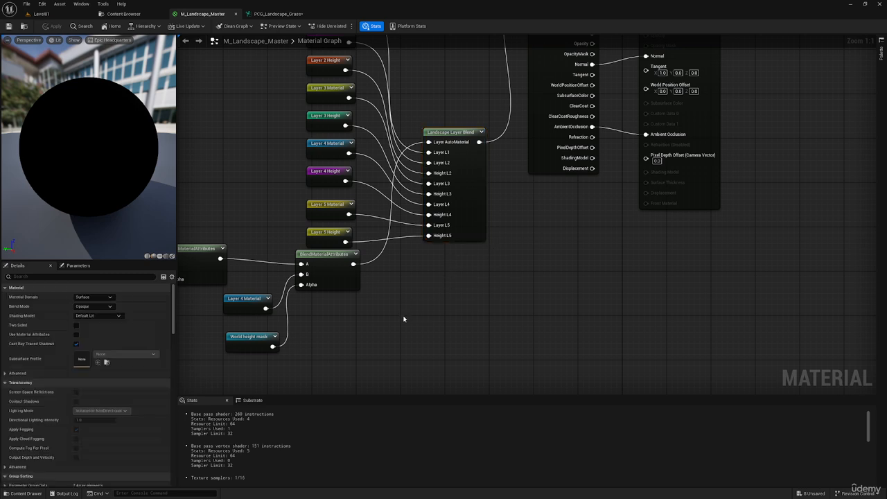
right_click(345, 325)
left_click(350, 317)
left_click(471, 214)
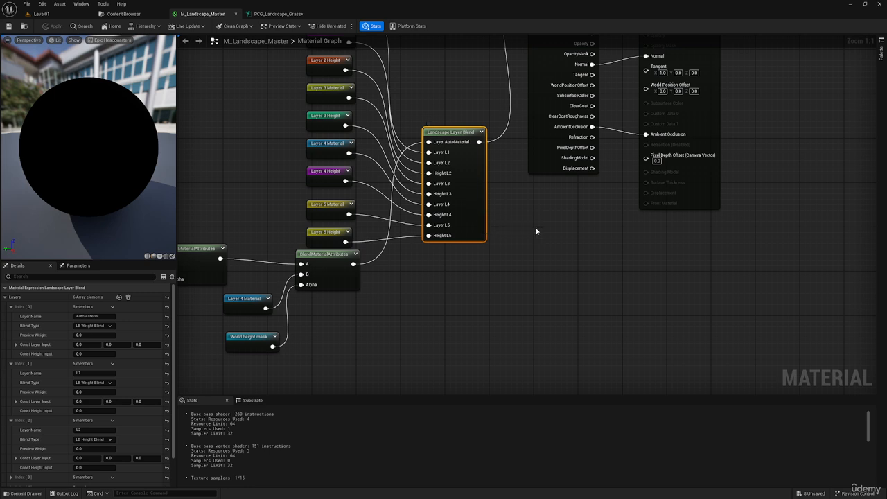
right_click_drag(475, 208, 474, 235)
Align the Attribute Filter node with its neighbours and set its Target Attribute to L2, the blend layer's name in M_Landscape_Master.
left_click(289, 17)
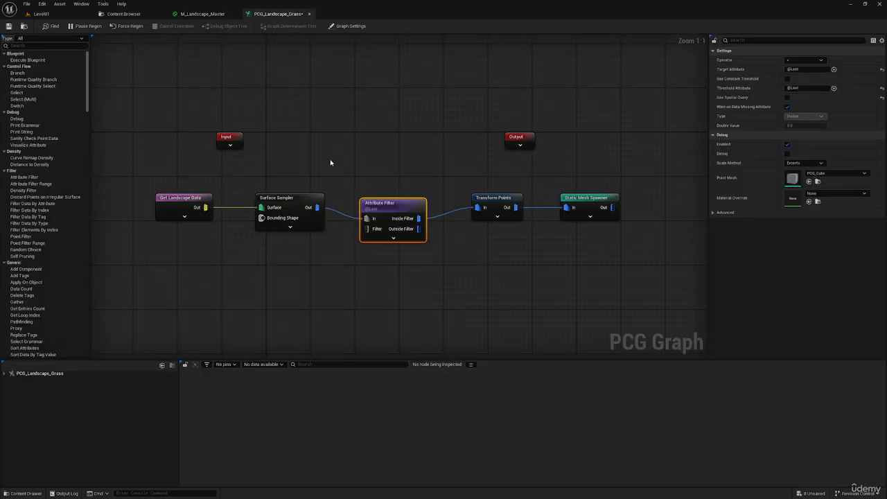
left_click_drag(386, 210, 386, 200)
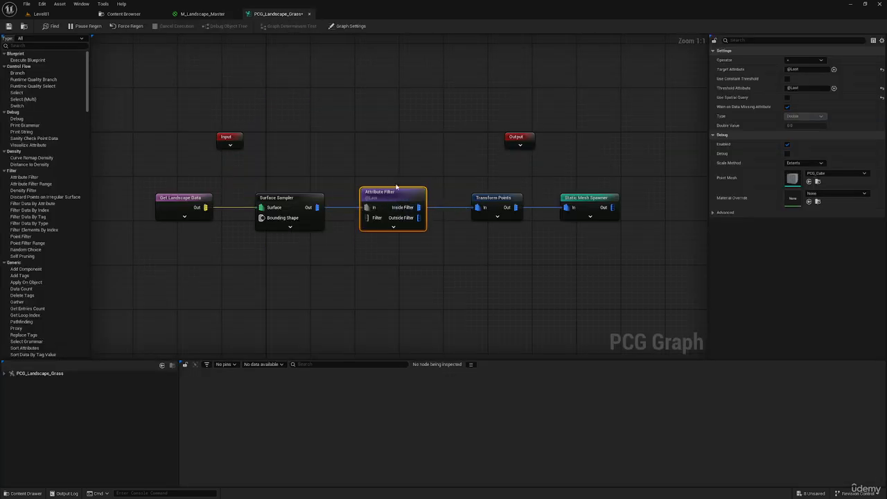
left_click(805, 69)
left_click(213, 17)
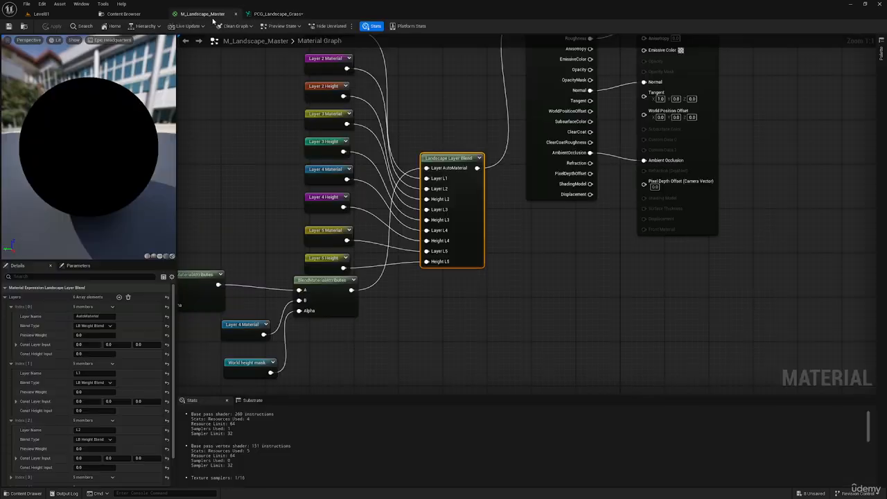
scroll(91, 402, "down", 1)
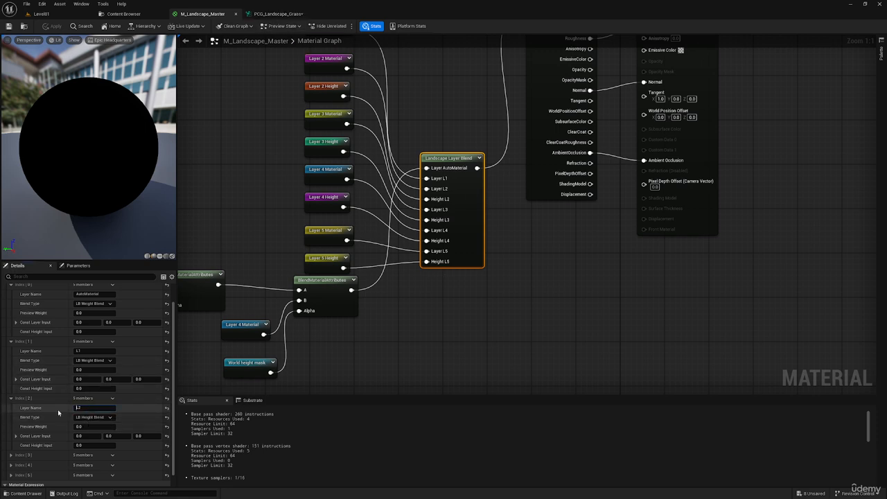
left_click(271, 14)
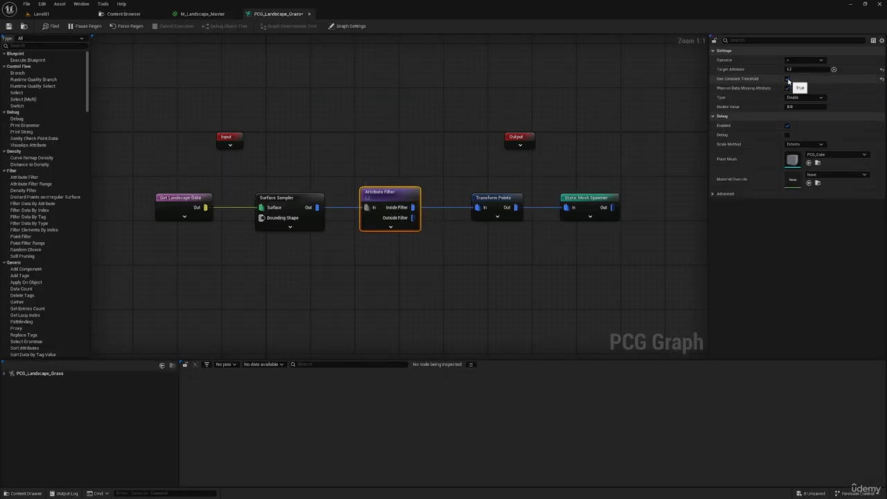
Enable the constant threshold on the Attribute Filter and set its type to Float.
left_click(788, 79)
left_click(795, 97)
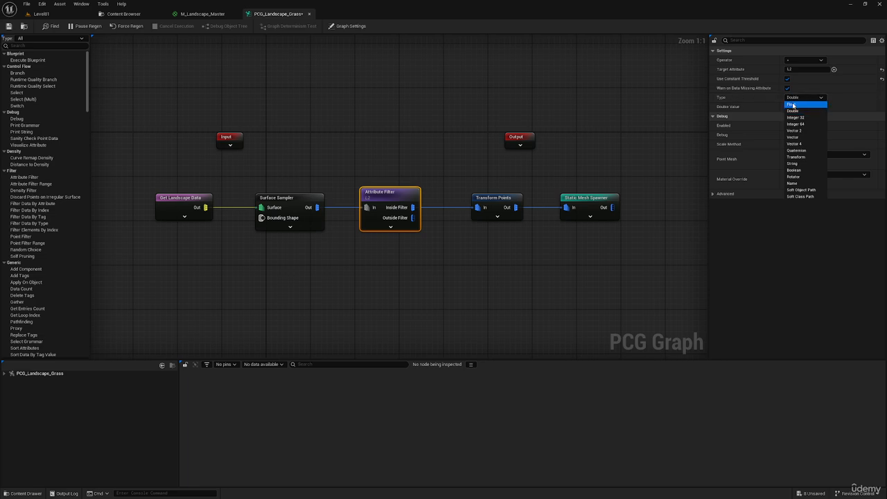
left_click(793, 105)
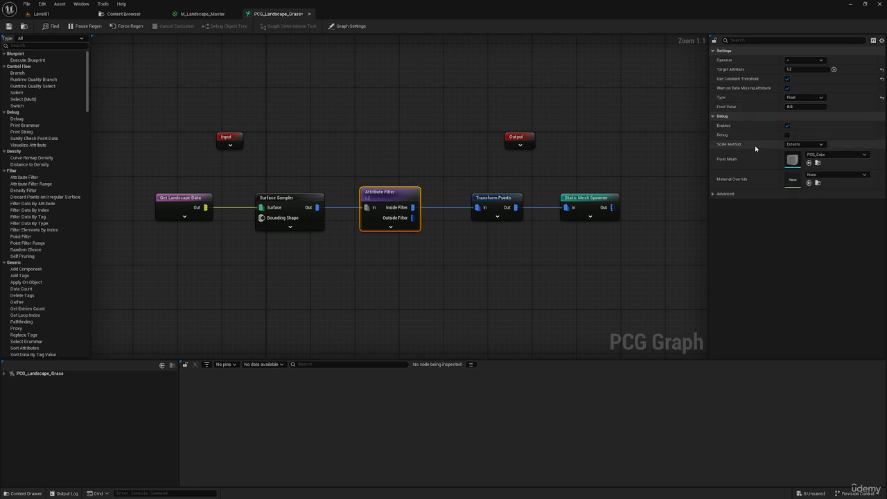
Switch Level01 to Landscape Mode and paint the L2 grass layer near the lake and over part of the rocky patch.
left_click(40, 13)
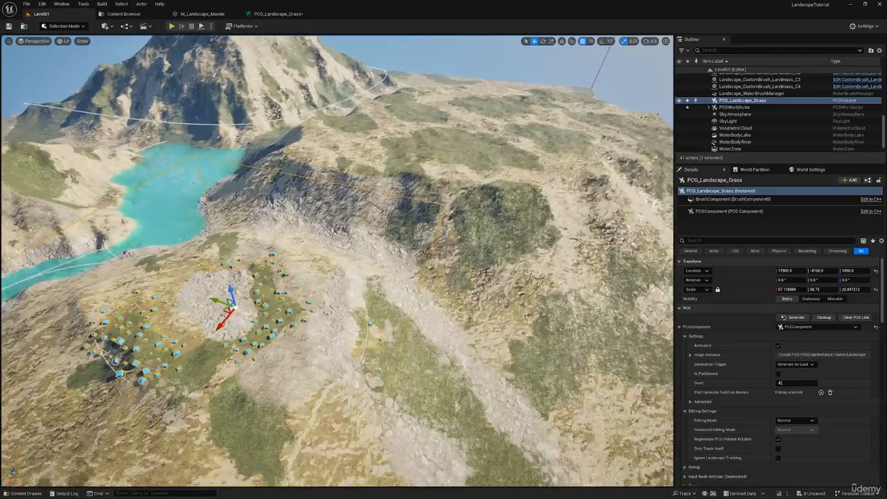
right_click_drag(337, 260, 248, 305)
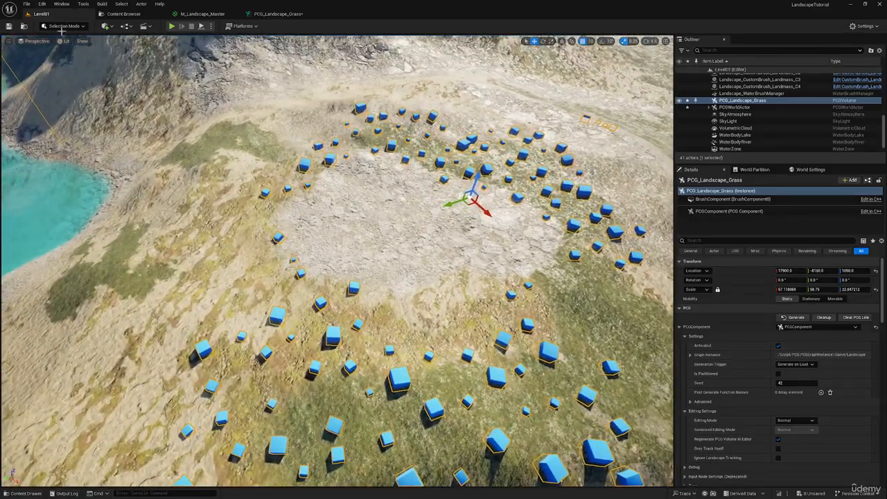
left_click(63, 25)
left_click(69, 48)
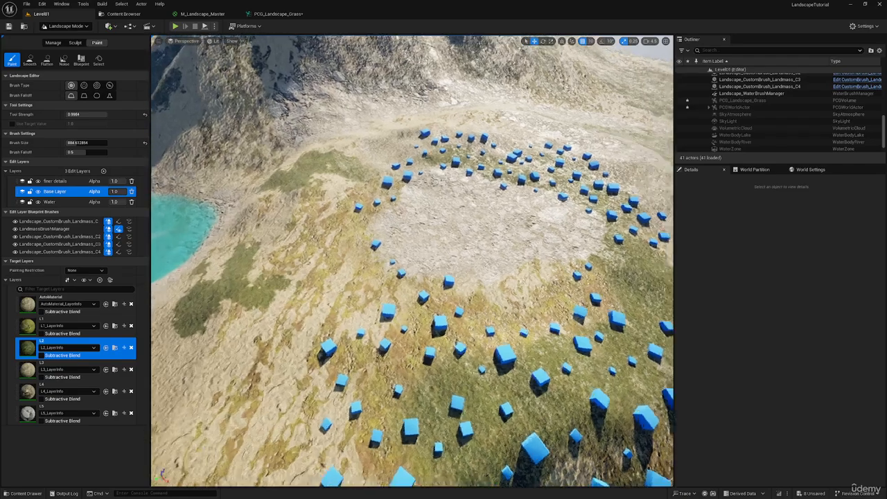
right_click_drag(412, 260, 357, 256)
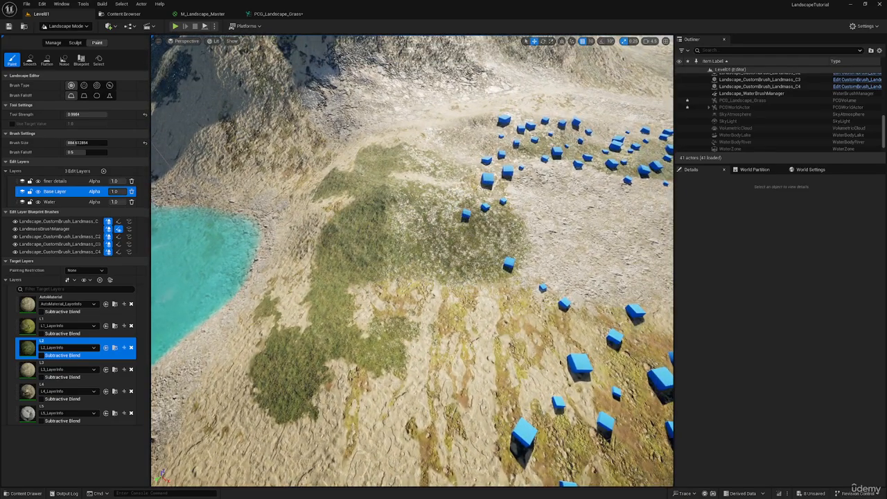
right_click_drag(413, 257, 409, 215)
scroll(398, 218, "down", 3)
left_click_drag(468, 192, 450, 177)
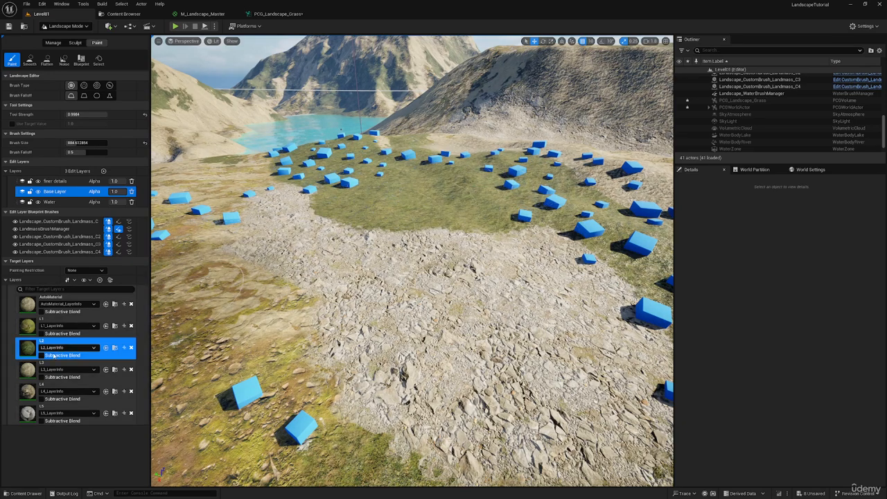
Lower the tool strength to about 0.386 and paint the L1 layer over the grass and rock in the patch.
left_click(28, 326)
left_click_drag(102, 116, 81, 115)
mouse_move(329, 253)
left_mouse_down()
mouse_move(371, 253)
mouse_move(347, 246)
left_mouse_up()
right_click_drag(486, 260, 518, 246)
key("a")
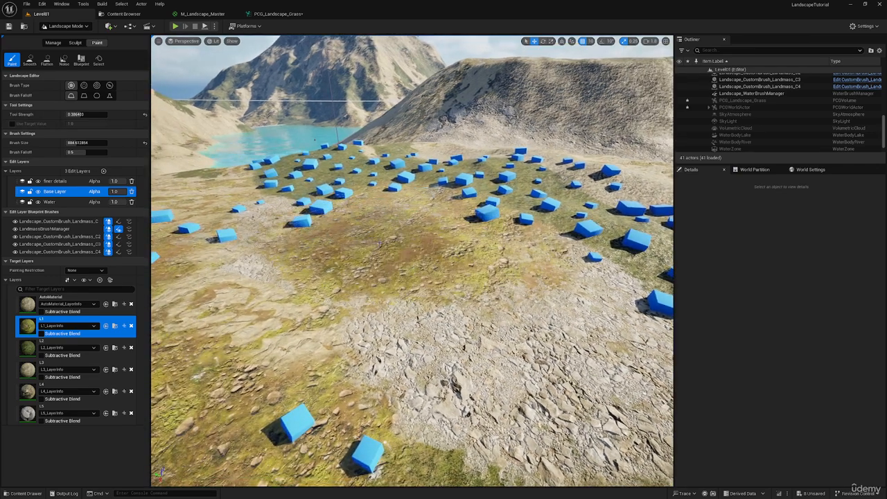
right_click_drag(263, 270, 295, 295)
left_click_drag(251, 271, 308, 332)
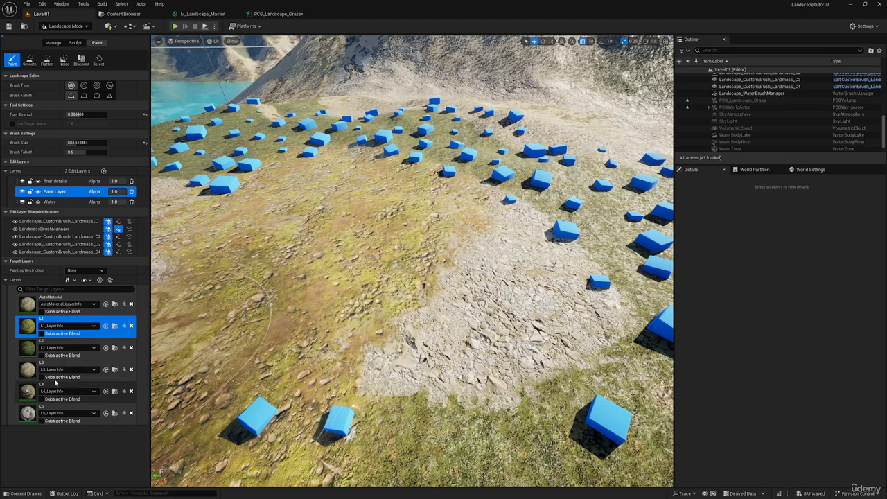
Reduce the tool strength further and paint the L4 layer along the border between the rocky patch and the grass.
left_click(70, 393)
key("d")
right_click_drag(389, 157, 377, 144)
left_click(81, 114)
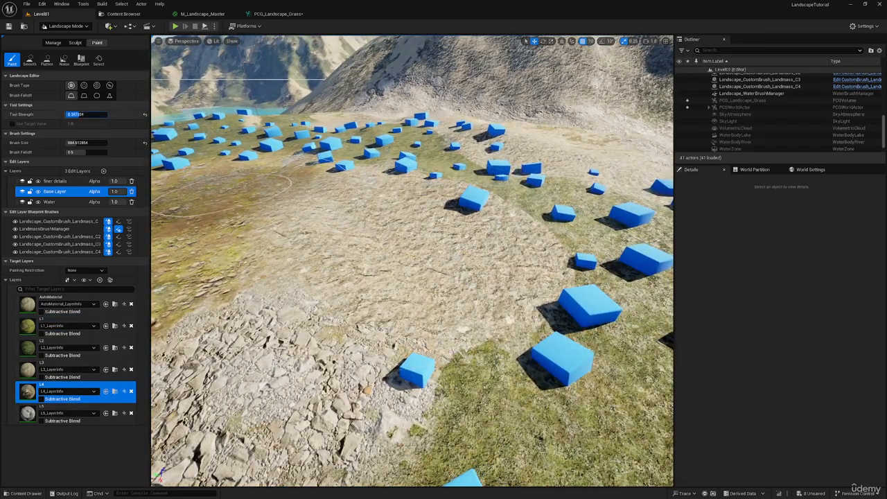
left_click_drag(73, 115, 73, 114)
mouse_move(534, 305)
left_mouse_down()
mouse_move(544, 308)
mouse_move(523, 267)
left_mouse_up()
left_click_drag(496, 294, 491, 243)
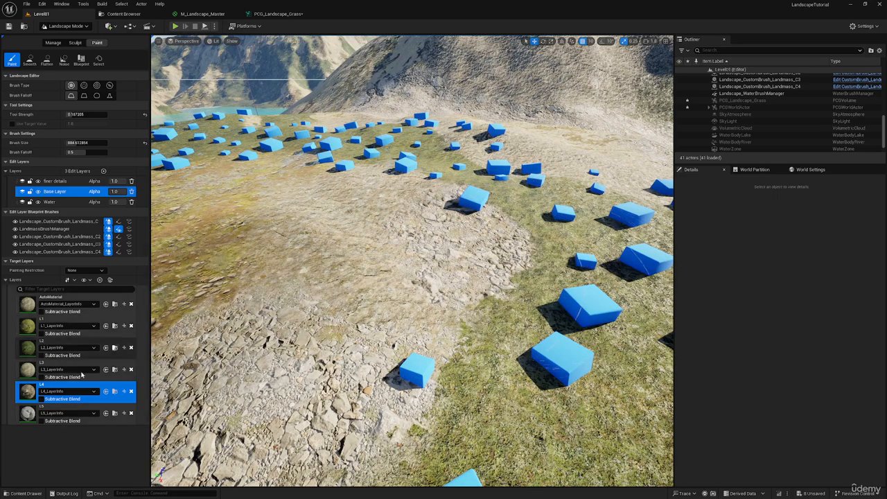
Paint the L3 layer lightly across the blended ground of the patch towards the lake.
left_click(35, 371)
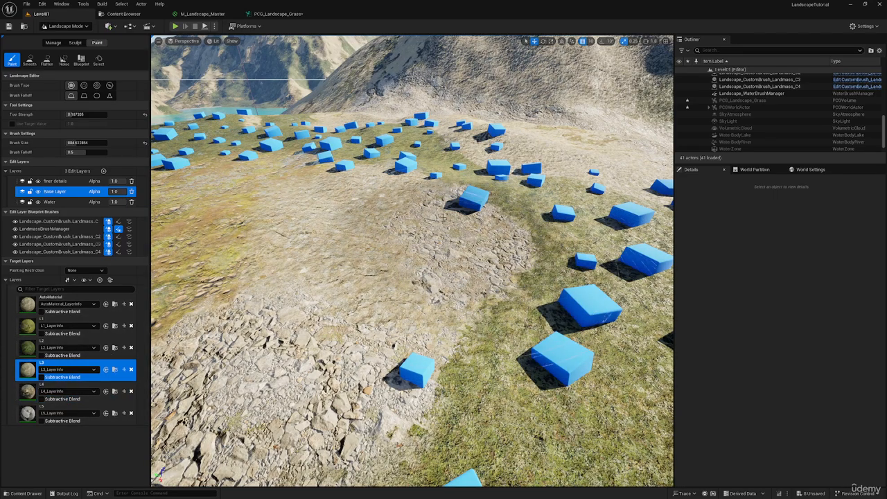
left_click_drag(443, 218, 367, 203)
right_click_drag(368, 203, 309, 179)
key("w")
key("s")
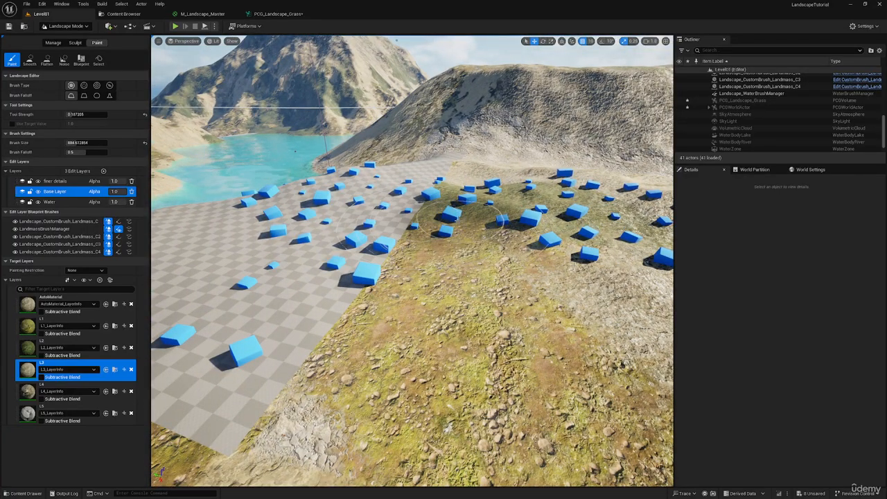
right_click_drag(456, 220, 443, 201)
Return to Selection Mode and view the spawned cubes across the repainted area from farther away.
key("s")
key("shift+1")
key("s")
key("s")
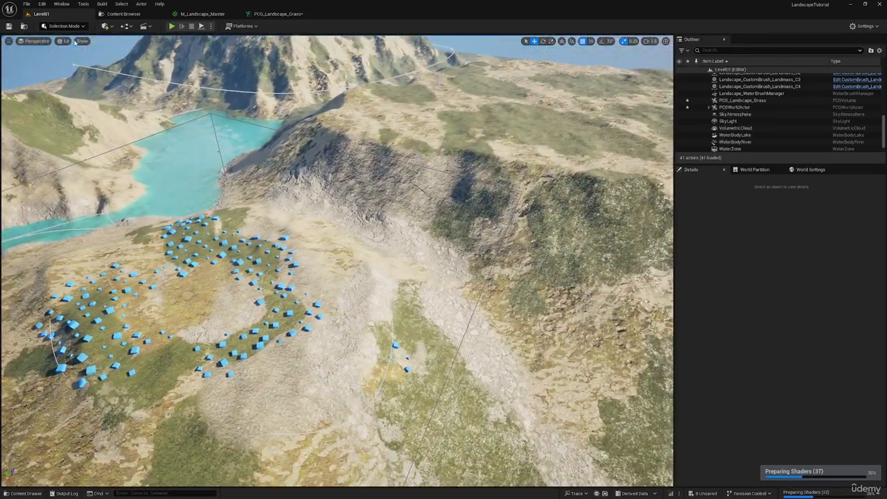
Switch to Landscape Mode and paint the L2 layer over the grassy area on top of the hill plateau.
left_click(64, 25)
left_click(66, 43)
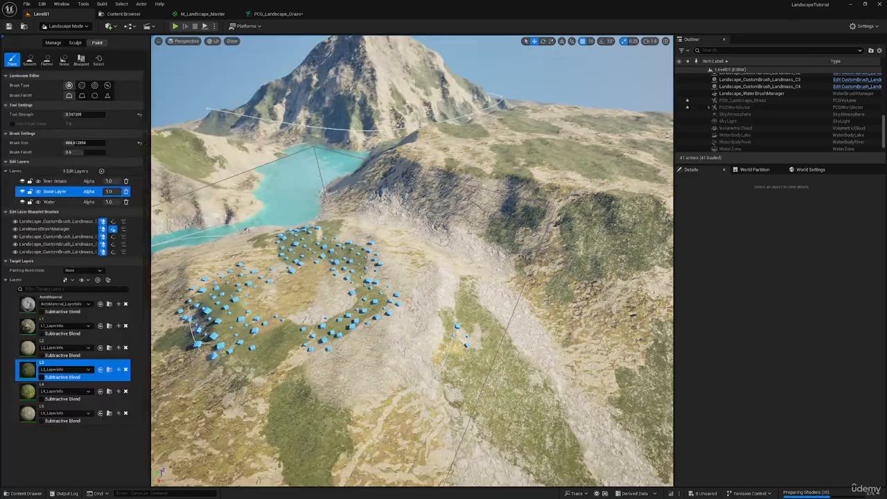
key("w")
mouse_move(418, 192)
right_mouse_down()
mouse_move(459, 192)
mouse_move(455, 221)
mouse_move(420, 191)
mouse_move(409, 194)
right_mouse_up()
scroll(418, 192, "up", 4)
left_click(30, 350)
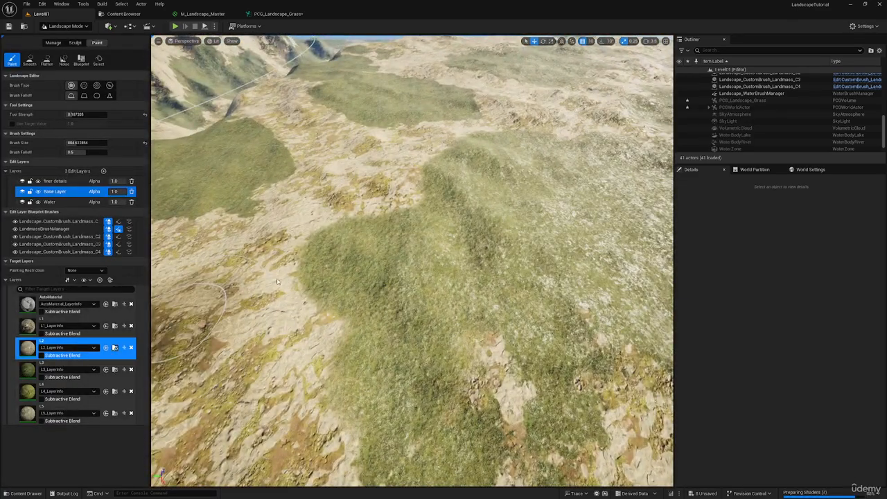
mouse_move(405, 197)
left_mouse_down()
mouse_move(383, 188)
mouse_move(477, 205)
left_mouse_up()
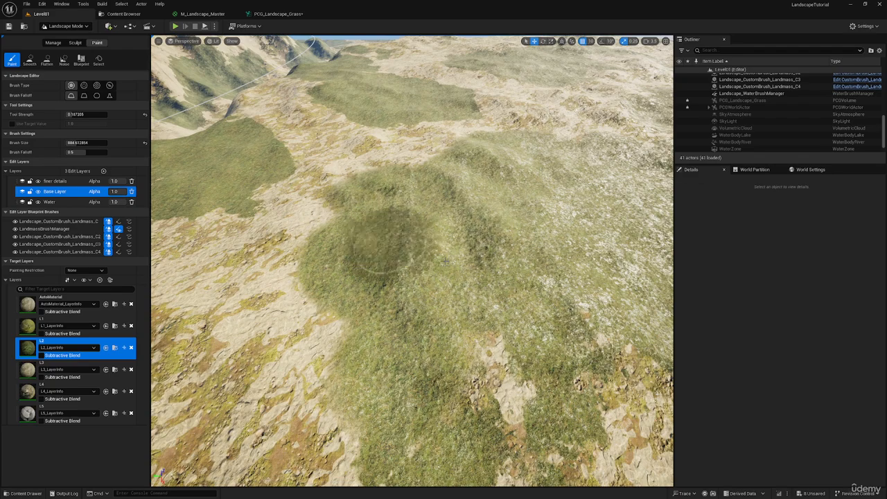
mouse_move(519, 204)
right_mouse_down()
mouse_move(502, 208)
mouse_move(465, 187)
mouse_move(517, 188)
right_mouse_up()
scroll(518, 206, "up", 3)
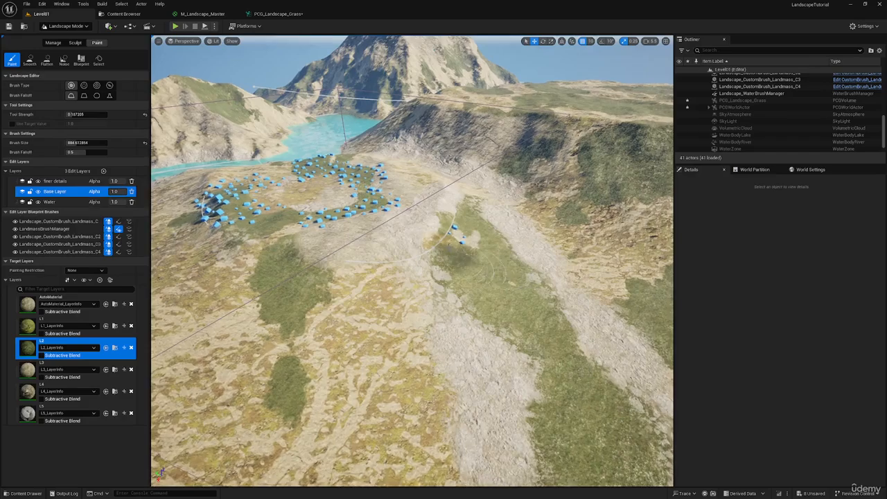
Return to Selection Mode and place a duplicate of the PCG_Landscape_Grass volume over the painted plateau, framing it in view.
key("shift+1")
left_click(319, 202)
key("f")
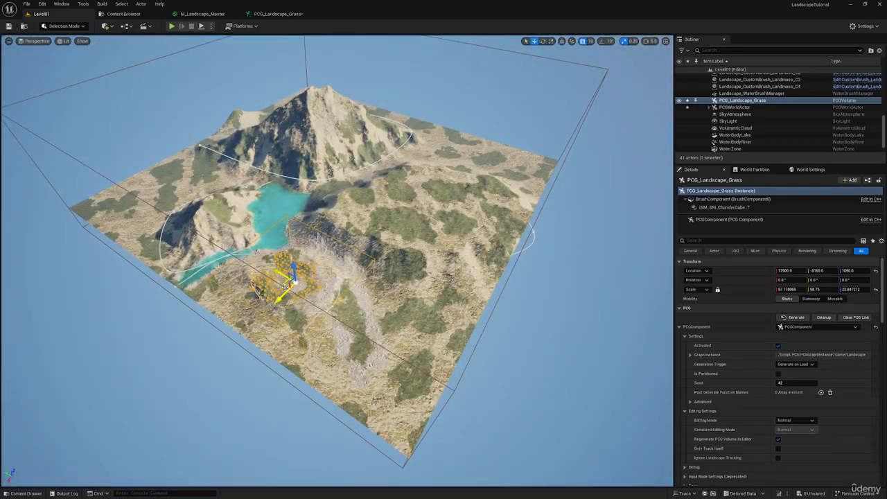
left_click_drag(284, 286, 335, 253, "alt")
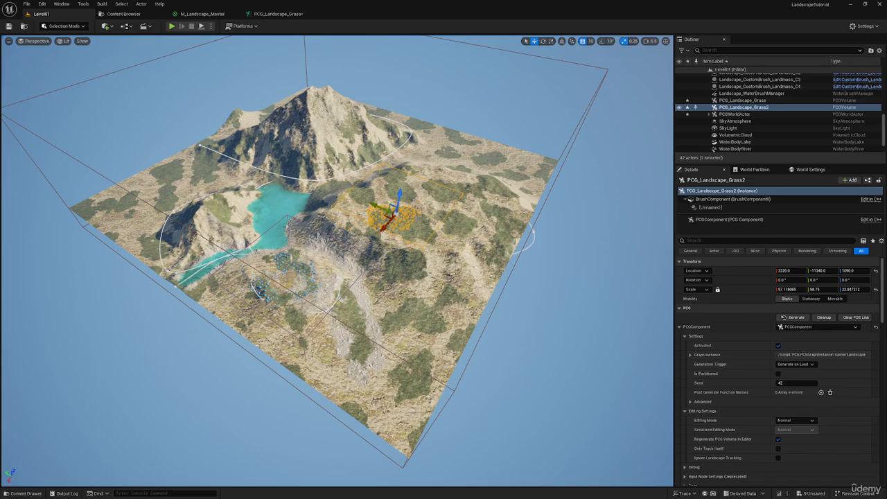
key("f")
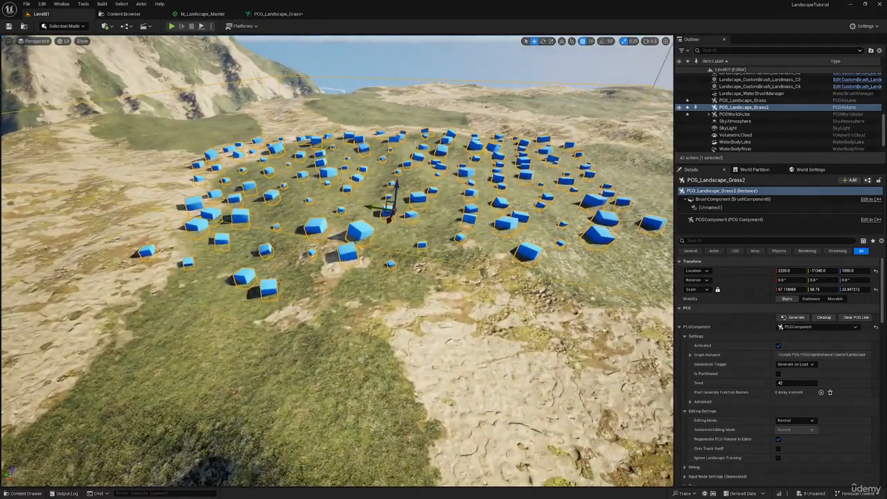
Inspect the cubes the duplicate volume spawns on the plateau, and delete the PCG_Landscape_Grass2 volume.
right_click_drag(336, 260, 255, 237)
key("s")
right_click_drag(389, 218, 371, 242)
key("d")
key("w")
key("a")
key("w")
key("a")
key("d")
key("s")
key("Delete")
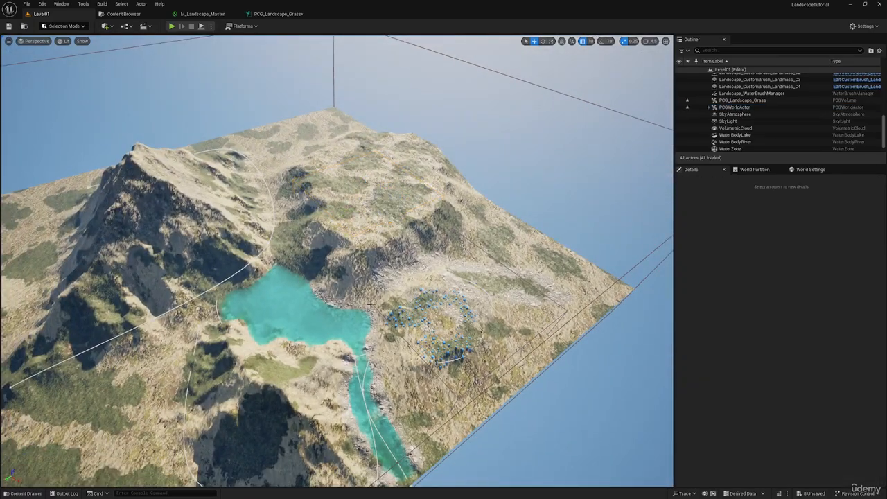
Select the PCG_Landscape_Grass volume and scale it up uniformly to about 302 × 311 × 121.
left_click(447, 315)
key("a")
right_click_drag(448, 315, 447, 338)
key("s")
key("r")
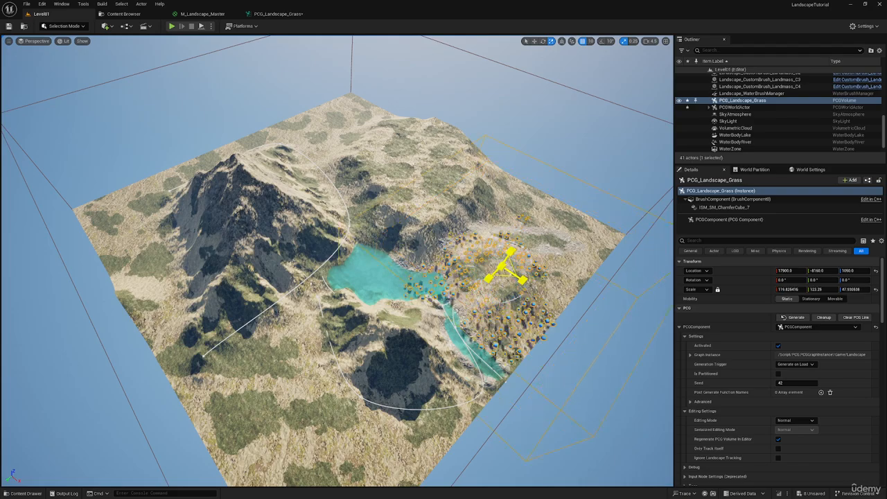
left_click_drag(502, 266, 544, 246)
left_click_drag(505, 269, 509, 265)
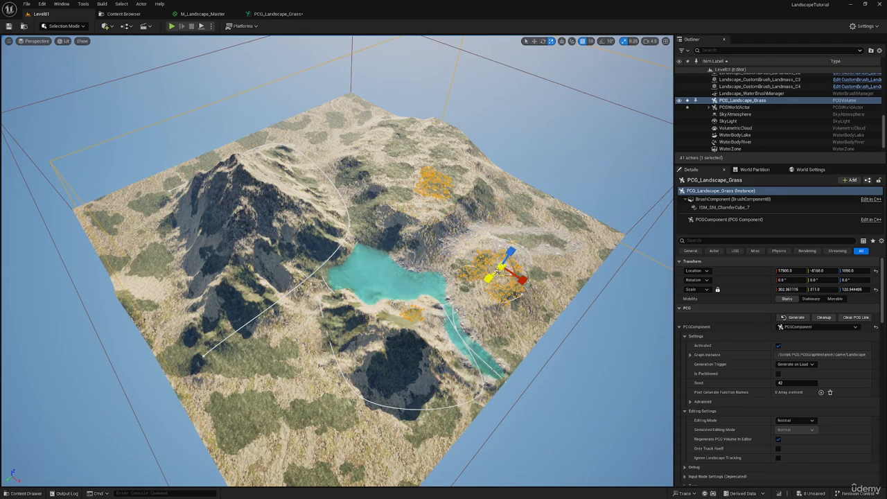
Move the enlarged PCG volume horizontally to the middle of the landscape so it encloses the whole terrain, and deselect it.
key("w")
right_click_drag(509, 265, 506, 357)
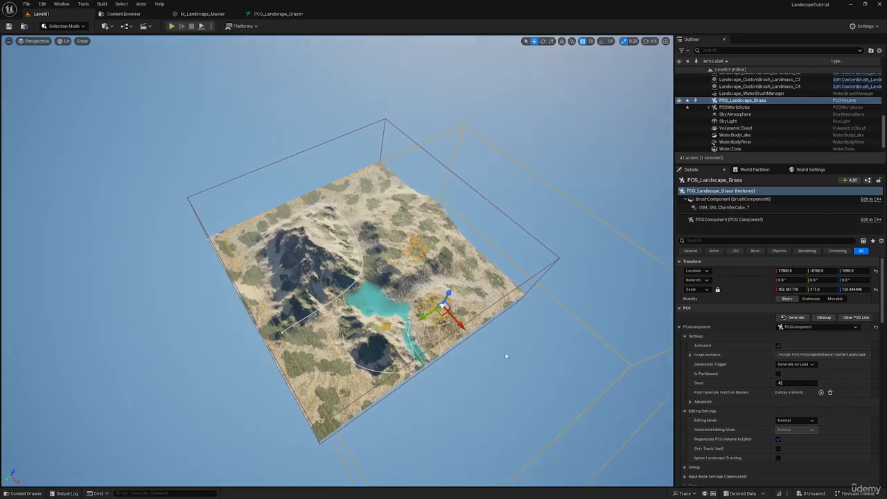
left_click_drag(441, 312, 352, 255)
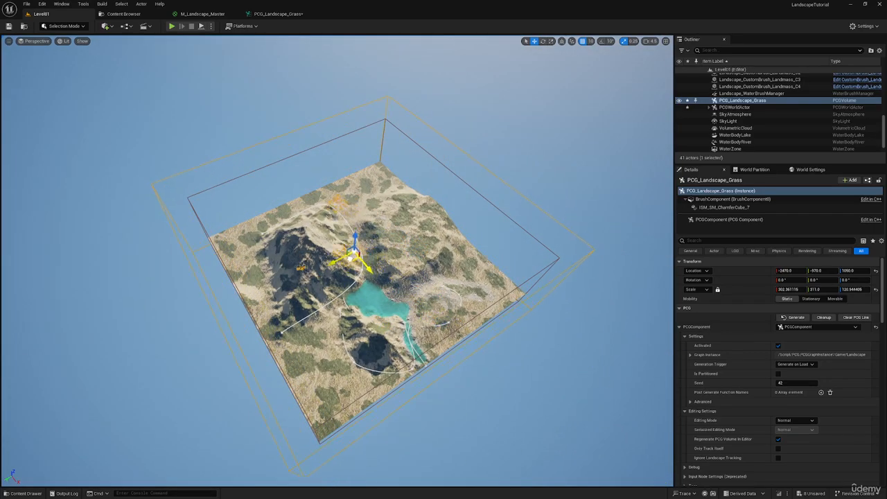
right_click_drag(354, 258, 395, 201)
scroll(367, 219, "up", 3)
right_click_drag(416, 271, 408, 333)
scroll(427, 299, "down", 3)
key("Escape")
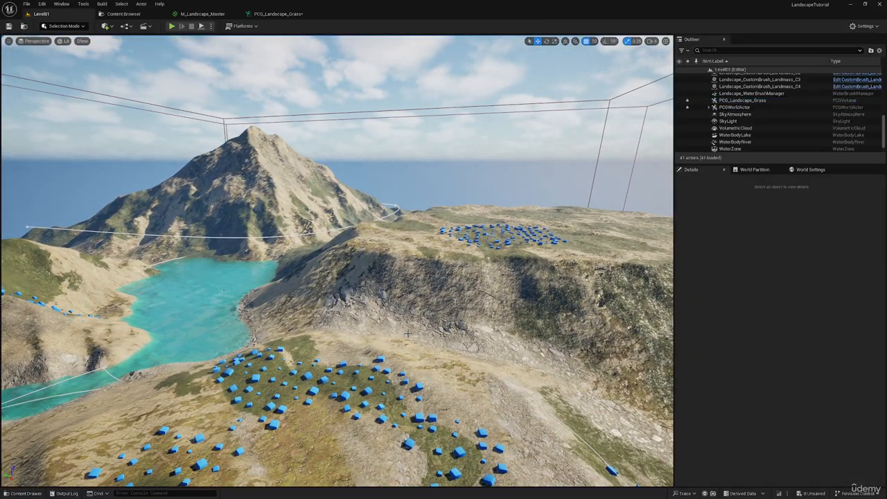
Examine from above how the cubes are distributed over the painted grass ring, the plateau and the hillside by the lake.
right_click_drag(407, 334, 356, 334)
scroll(363, 328, "down", 4)
key("q")
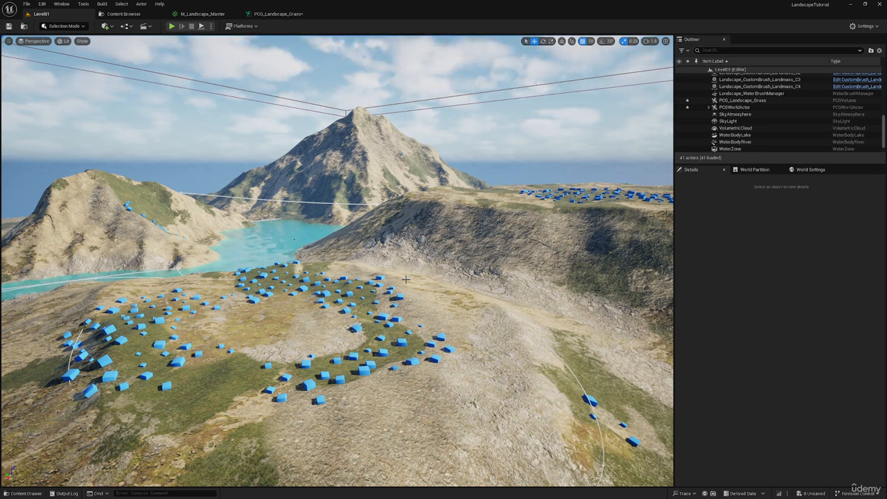
key("w")
mouse_move(521, 307)
right_mouse_down()
mouse_move(585, 336)
mouse_move(589, 364)
mouse_move(578, 340)
mouse_move(530, 298)
right_mouse_up()
key("s")
scroll(590, 364, "up", 3)
key("a")
right_click_drag(398, 226, 342, 222)
key("s")
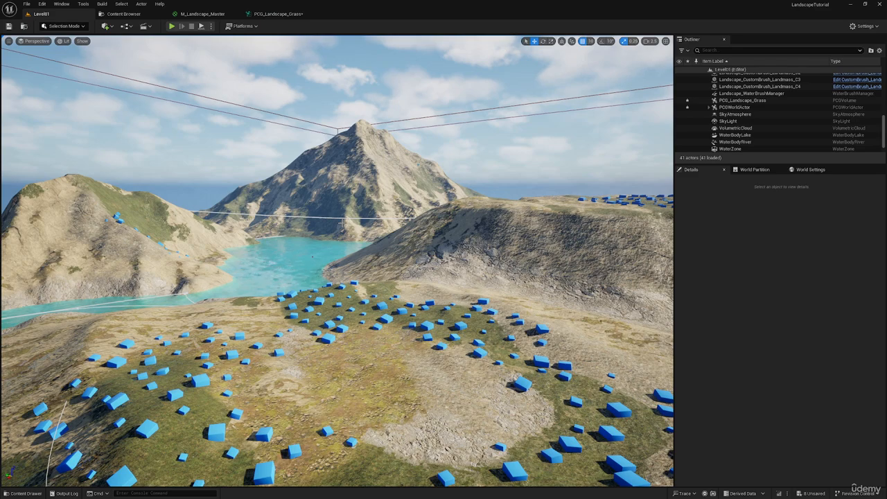
Inspect the spawned cubes near ground level along the borders between grass, dry soil and rock.
right_click_drag(498, 276, 520, 251)
key("w")
key("q")
key("a")
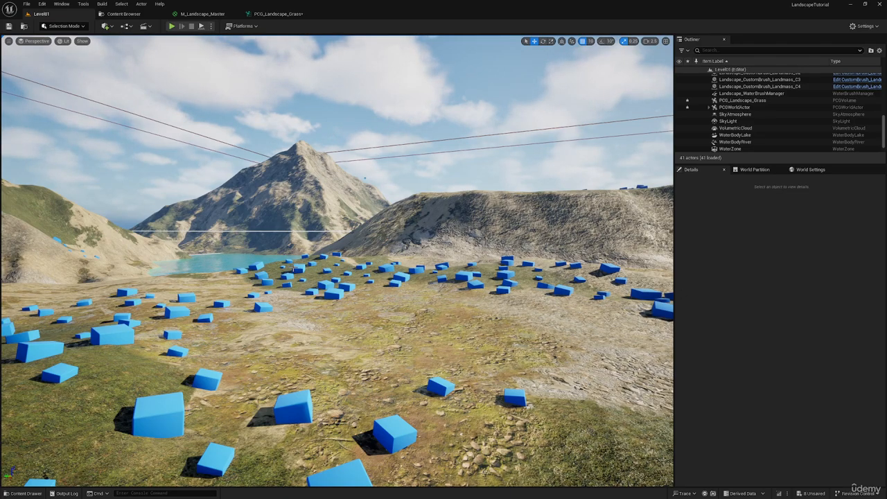
mouse_move(359, 290)
right_mouse_down()
mouse_move(338, 286)
mouse_move(335, 276)
mouse_move(352, 275)
right_mouse_up()
key("w")
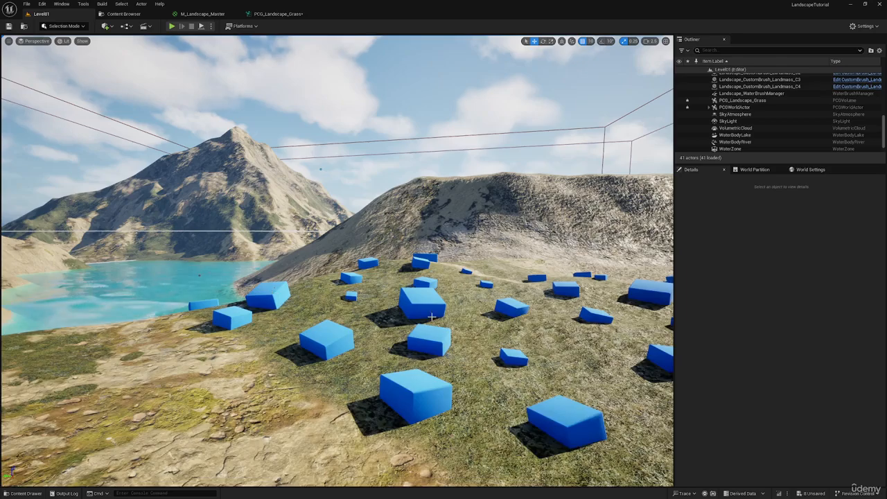
key("s")
right_click_drag(432, 316, 406, 308)
scroll(431, 317, "down", 3)
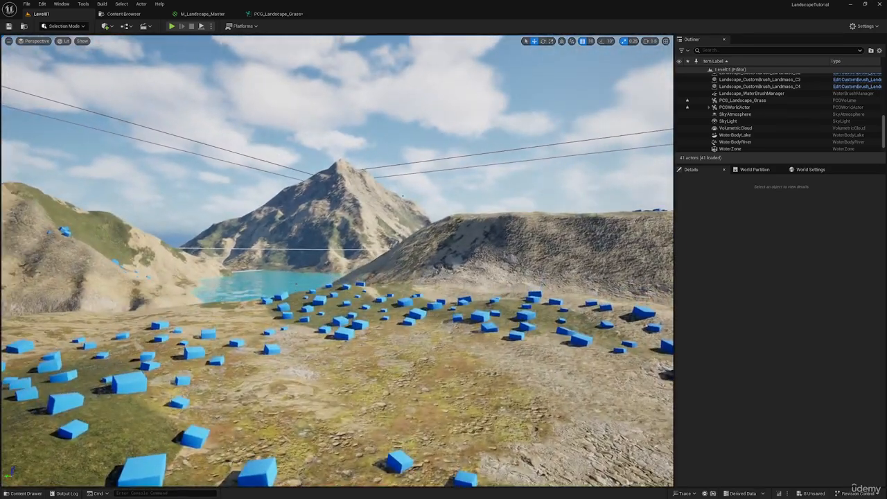